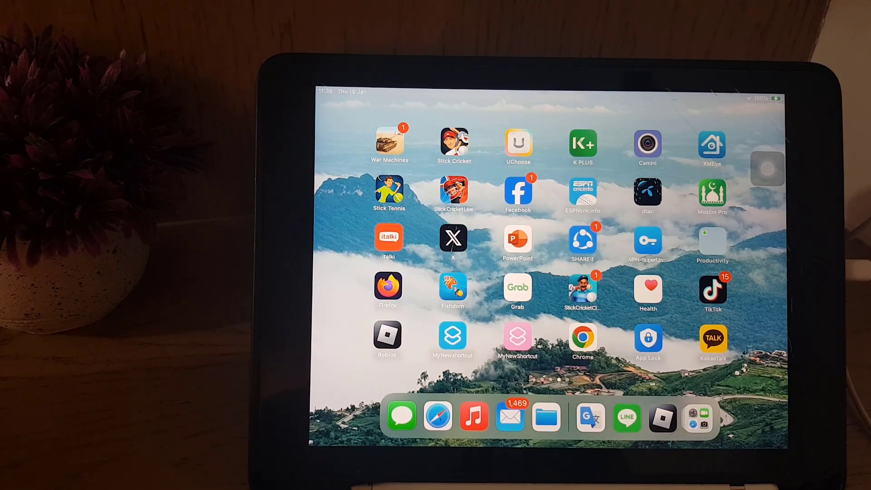
- Launch Roblox and go to the More page with Marketplace, Profile and Settings
click(388, 336)
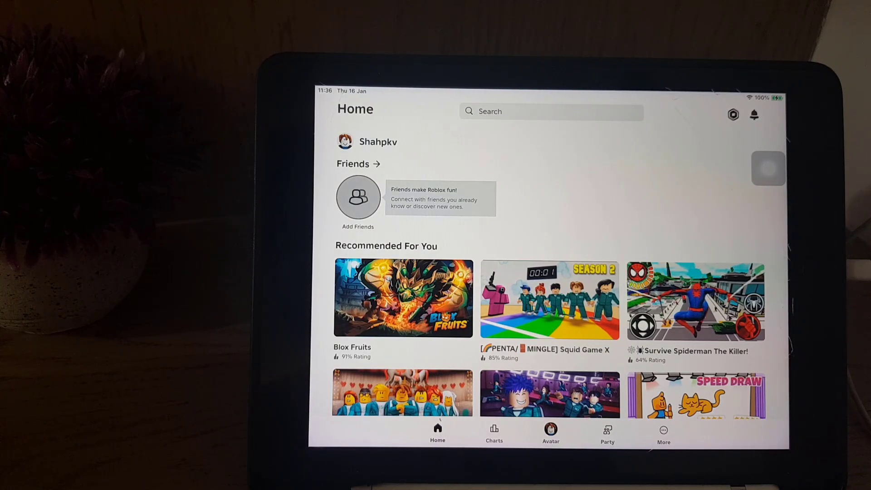
click(664, 433)
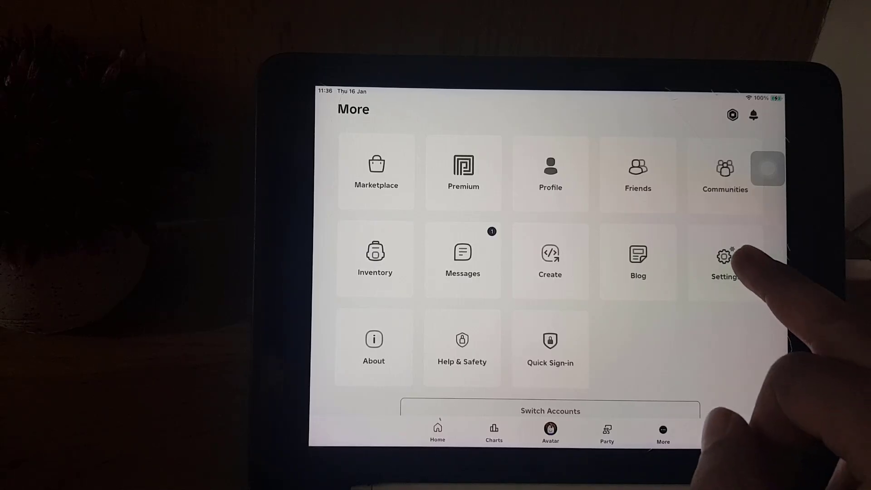
- Go to Settings, then Account Info, to see login methods and the passkey offer
click(726, 262)
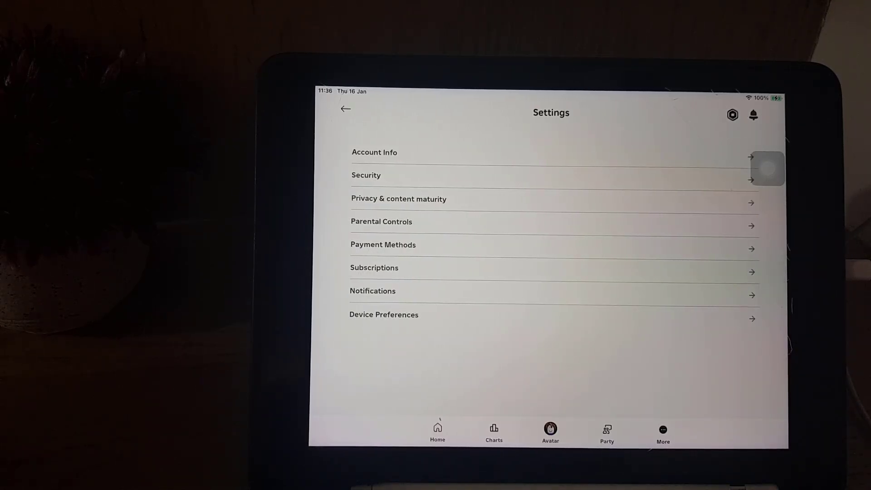
click(382, 152)
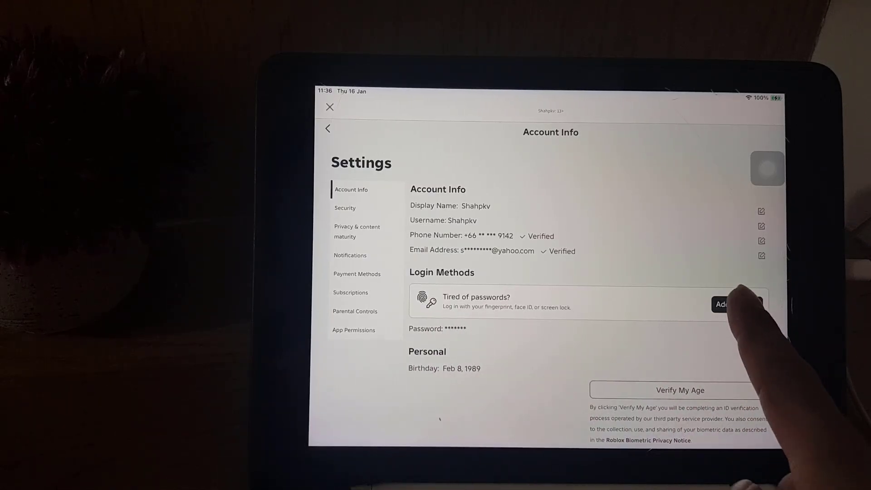
- Choose Add Passkey and continue, sending a one-time code to the registered email
click(736, 305)
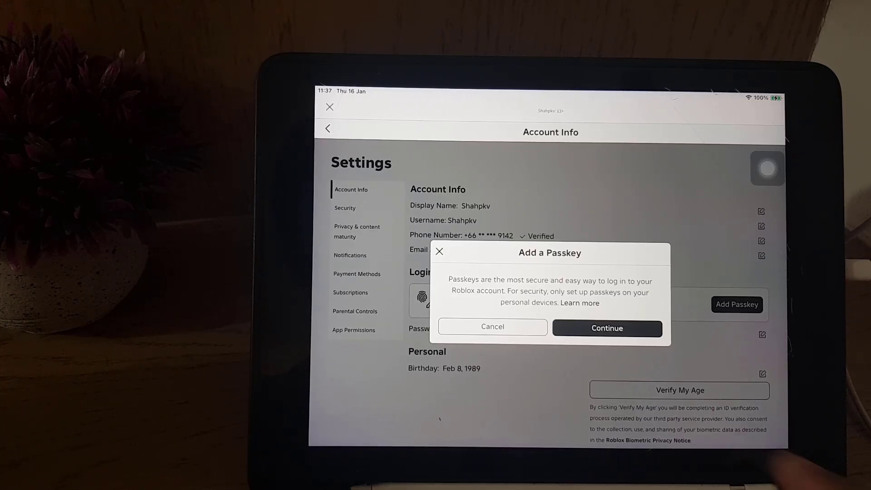
click(607, 328)
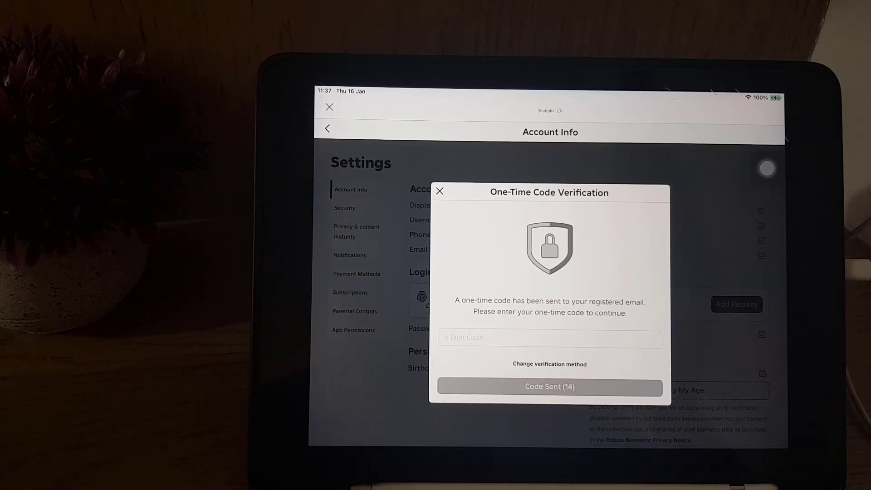
- Copy the one-time code from the Roblox email in Yahoo Mail and return to Roblox
key(alt+Tab)
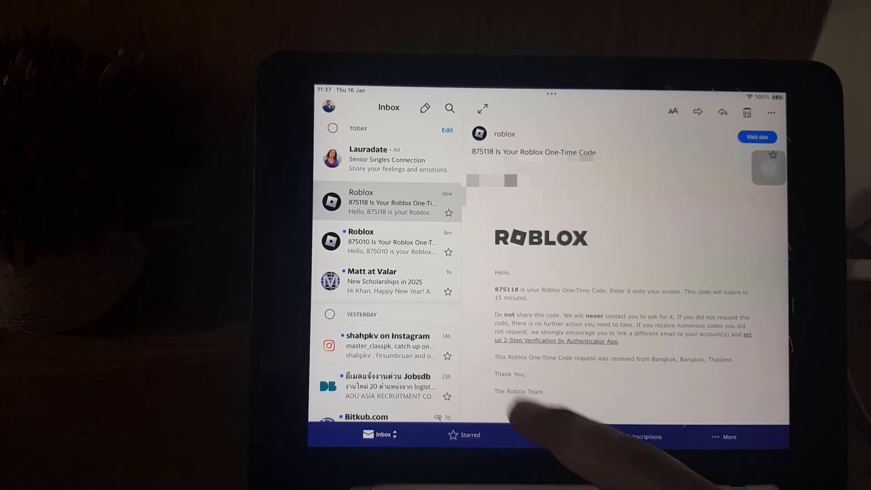
double_click(507, 289)
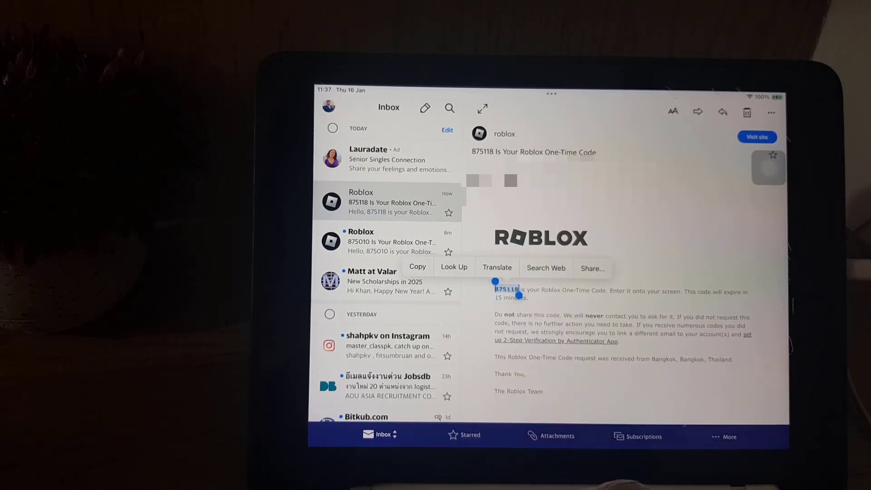
click(415, 267)
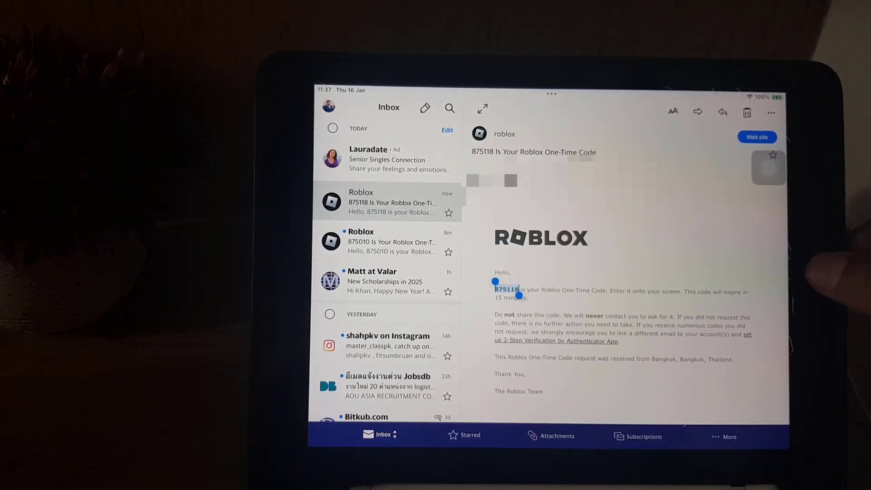
drag(667, 446, 667, 381)
click(664, 417)
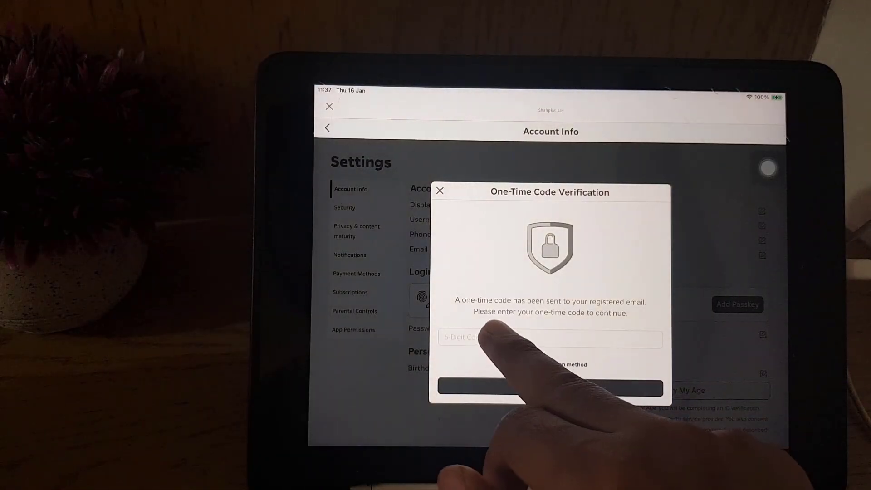
- Paste the copied one-time code into the 6-Digit Code field and submit it
click(497, 338)
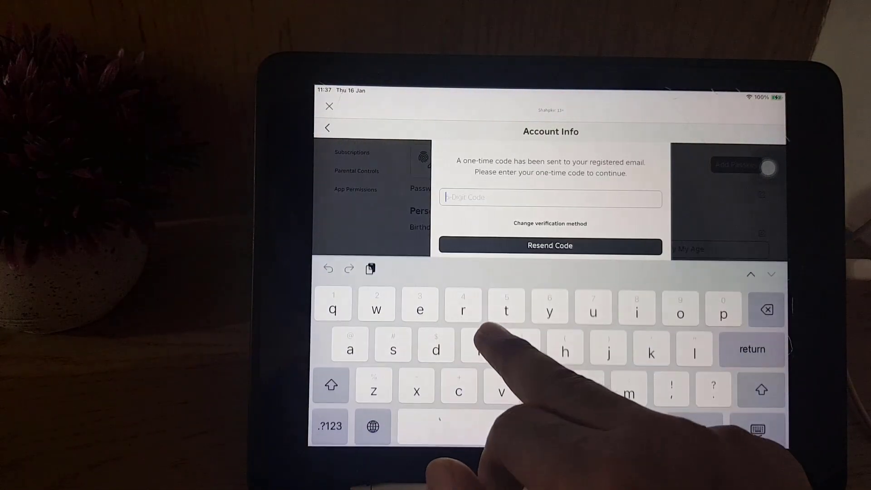
click(476, 197)
click(476, 173)
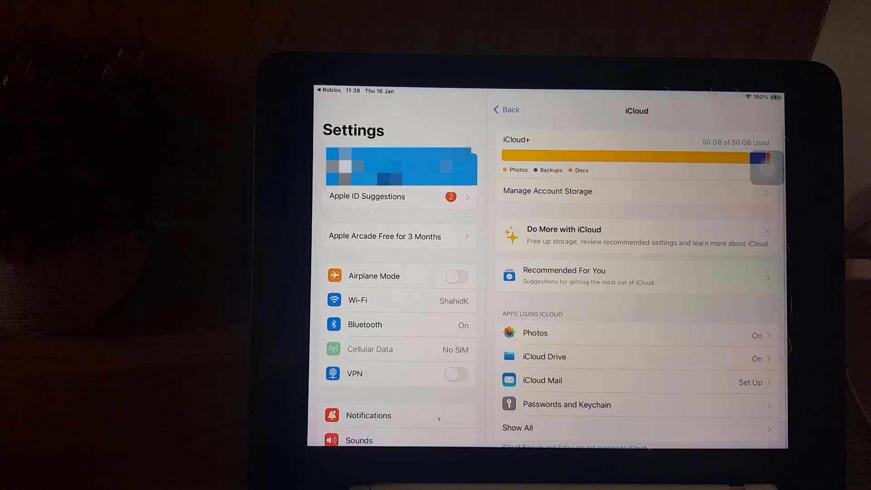
- Enable Sync this iPad for iCloud Passwords and Keychain, accepting the encryption notice
click(756, 247)
click(579, 307)
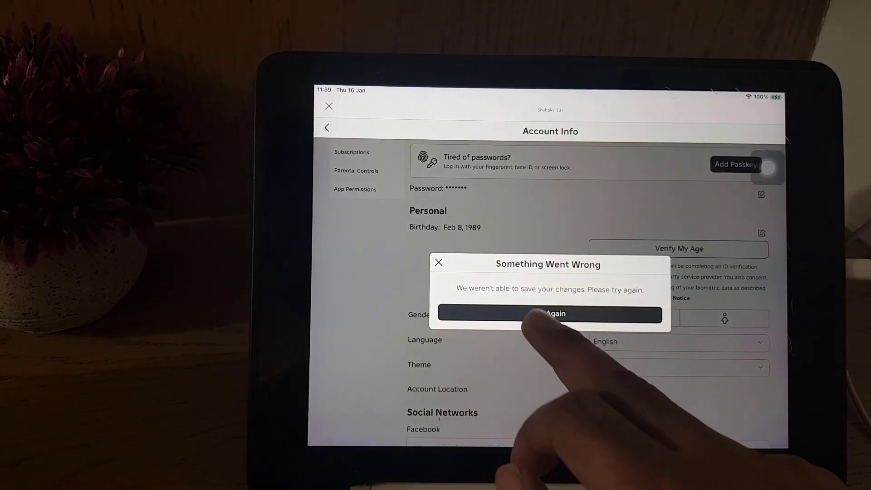
- Retry the save, enter the new one-time code, and confirm the passkey with Touch ID
click(549, 313)
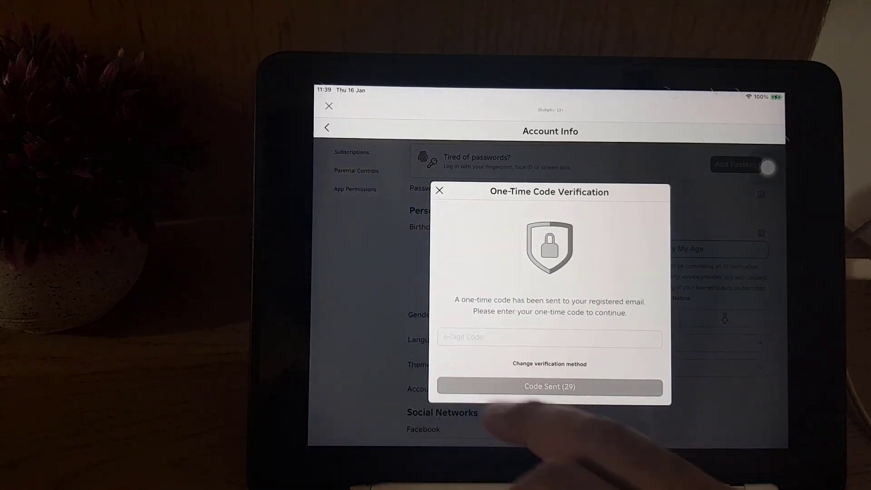
click(549, 337)
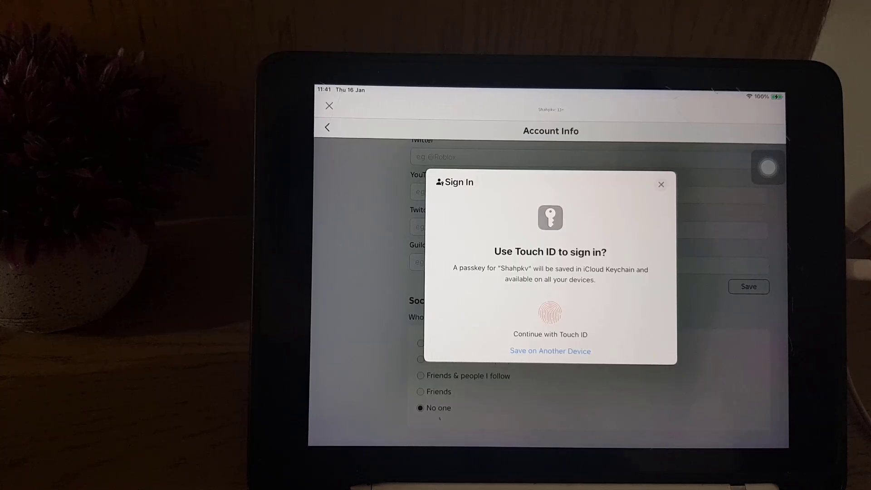
click(810, 269)
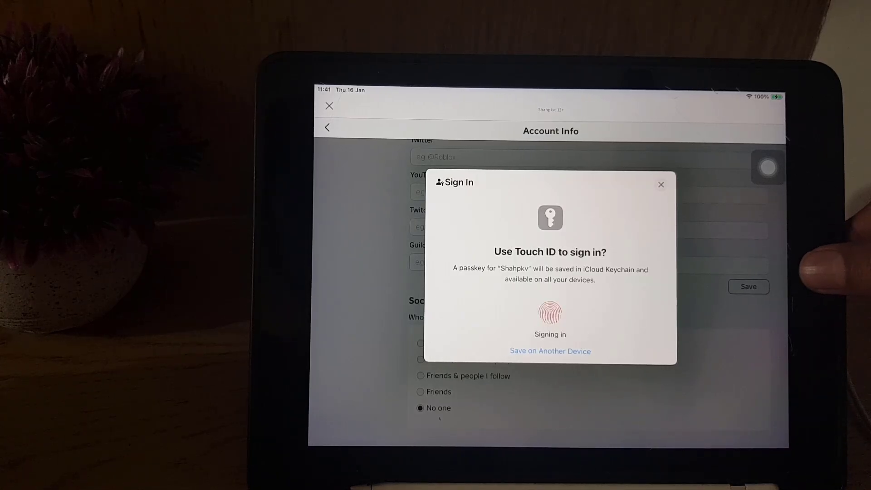